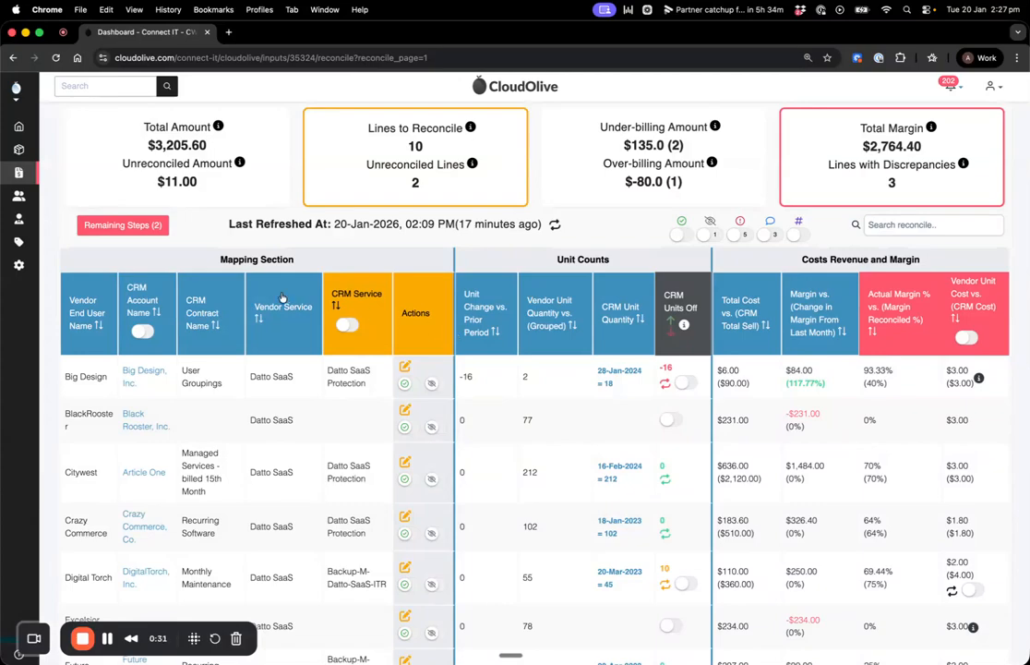
Sort the Kaseya reconciliation lines by CRM Units Off, with the largest positive differences first
drag(220, 260, 294, 259)
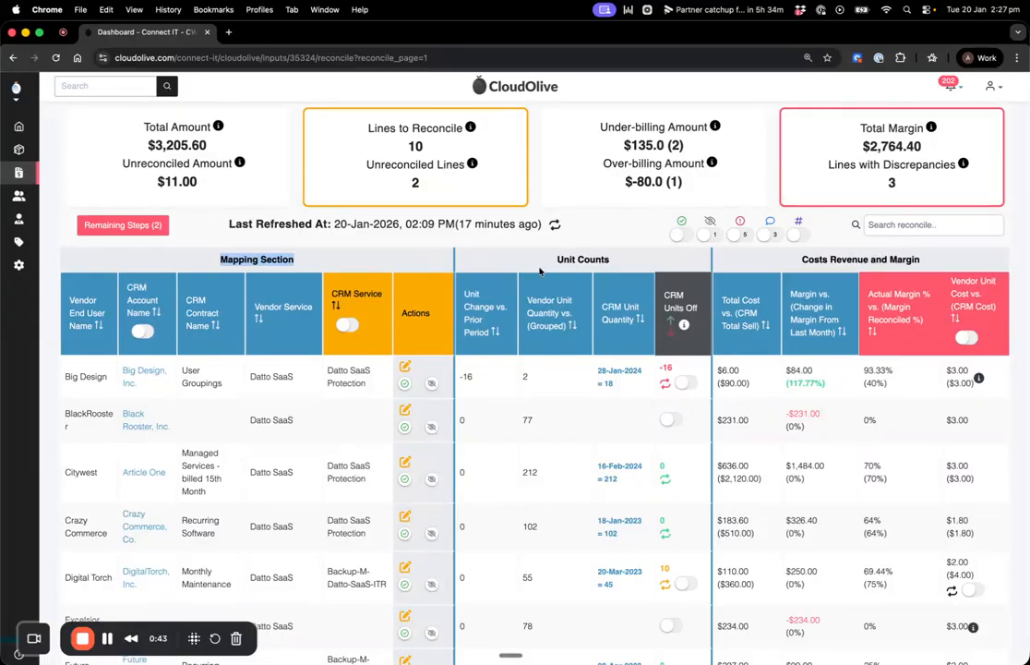
click(602, 262)
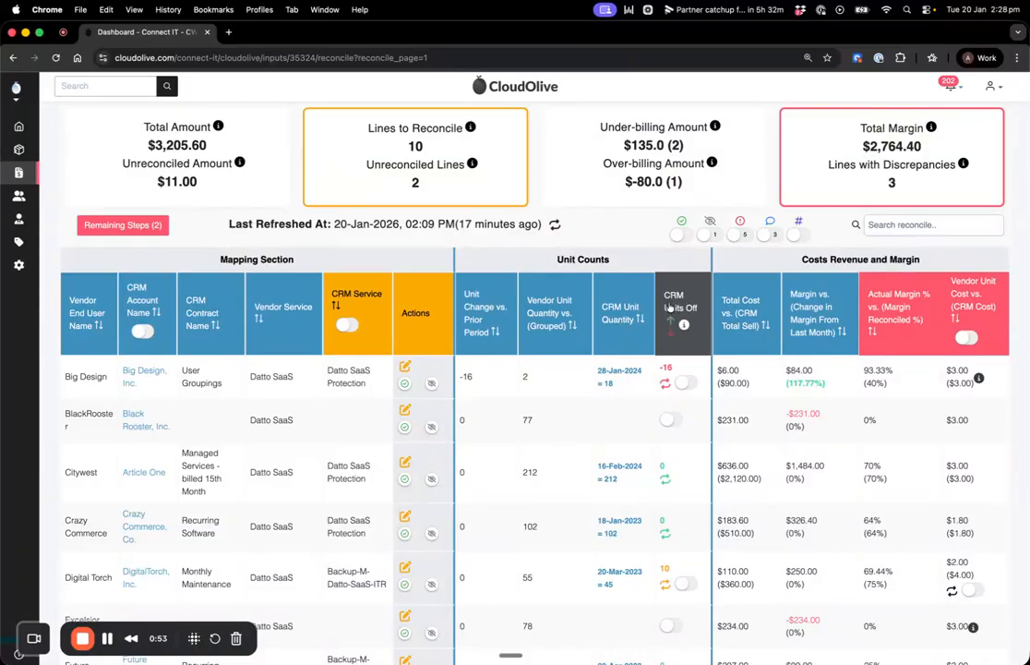
click(670, 321)
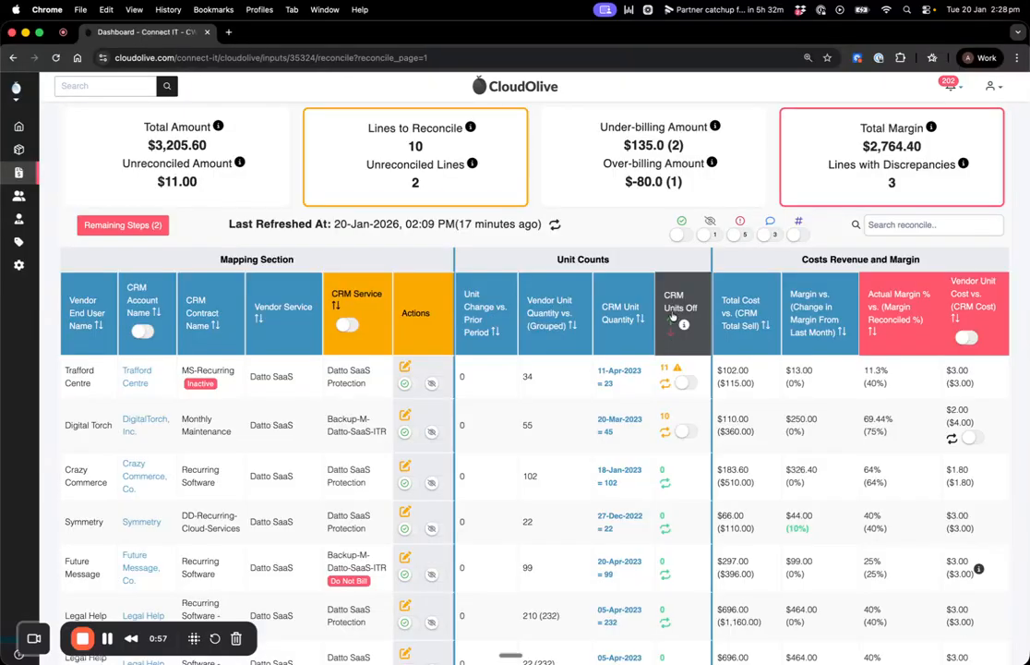
click(672, 319)
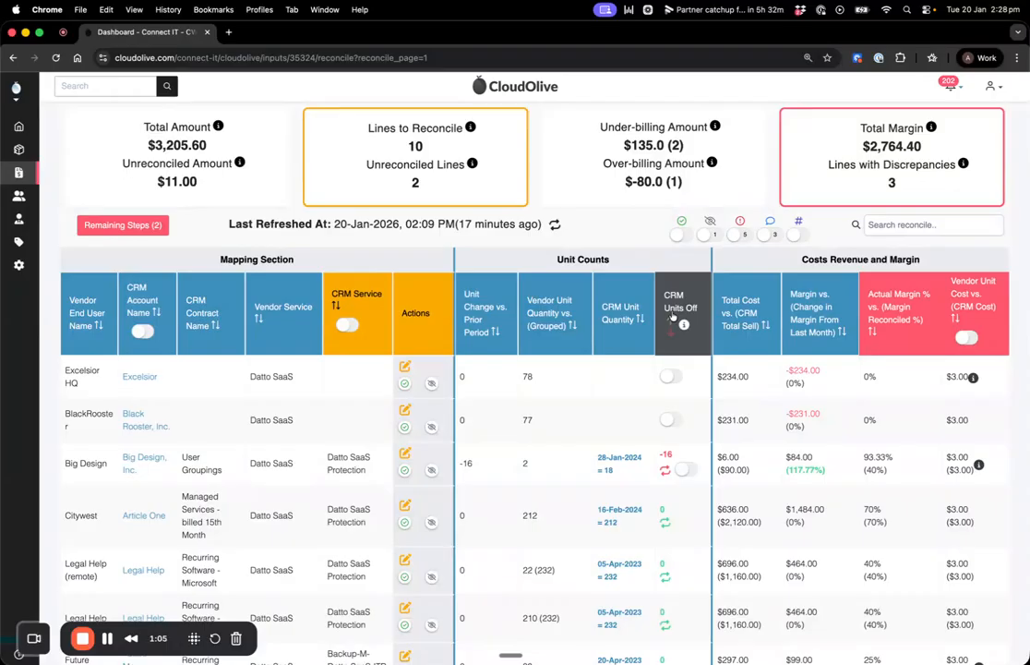
click(672, 316)
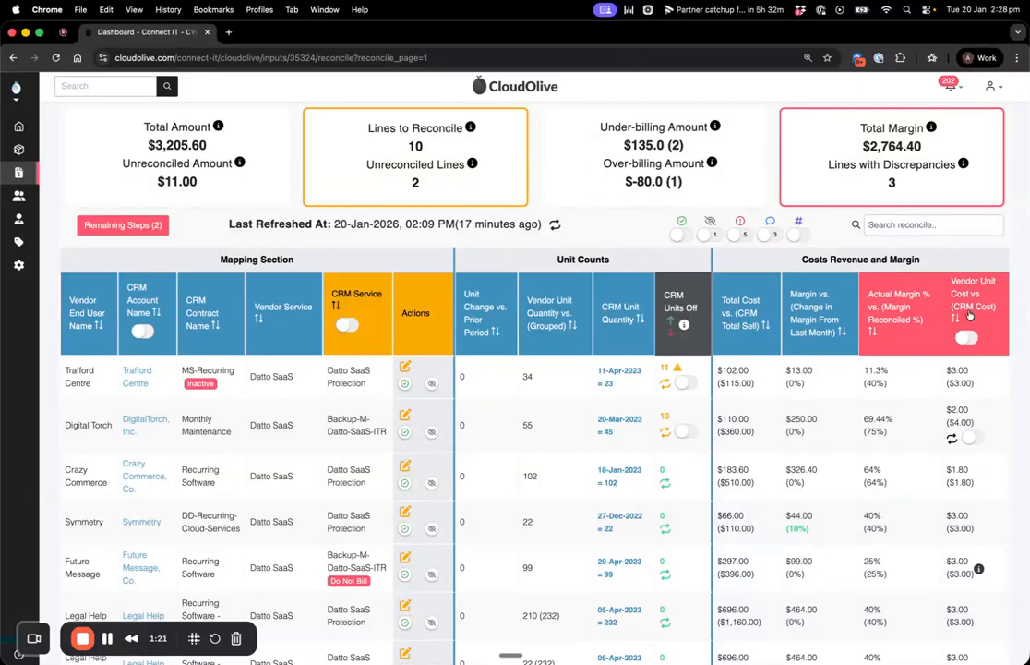
Filter to lines whose vendor unit cost differs from the CRM cost, examine the vendor unit cost, and restore the full list
click(967, 340)
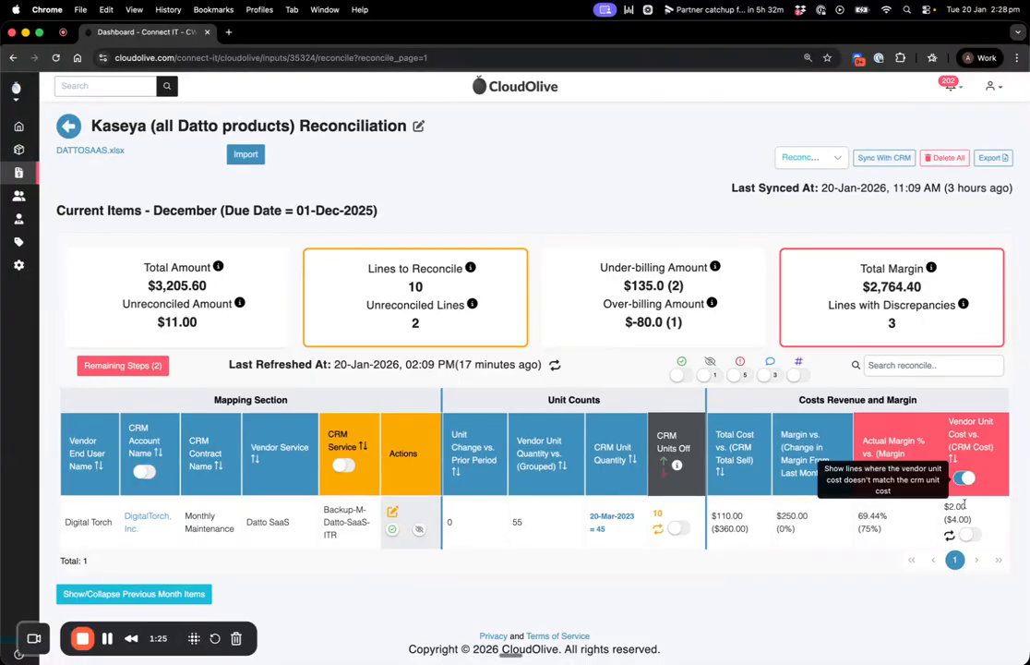
drag(945, 507, 967, 507)
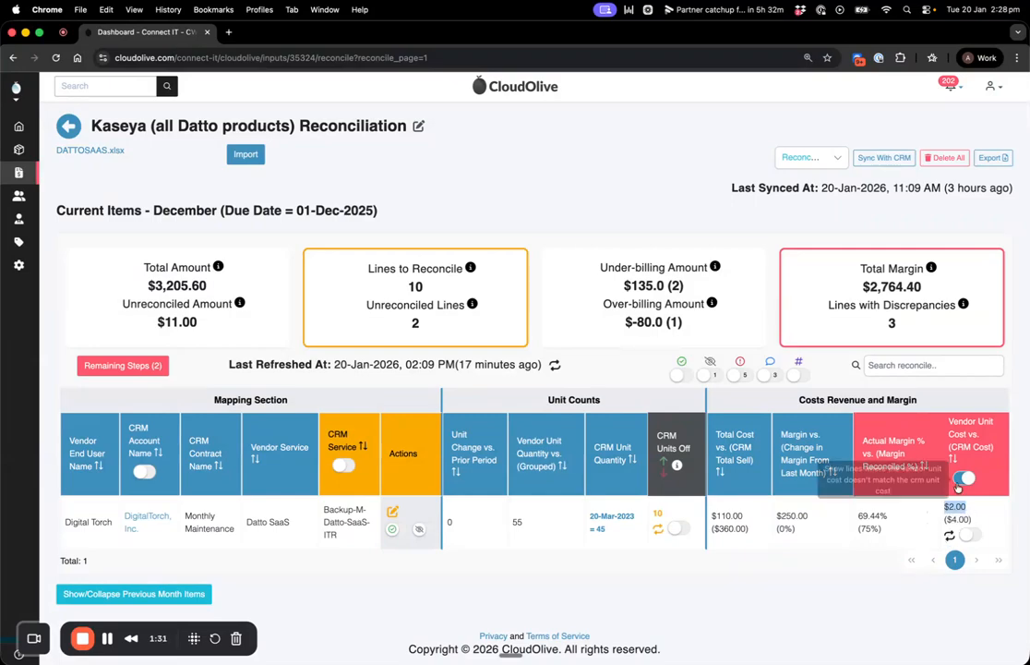
click(949, 538)
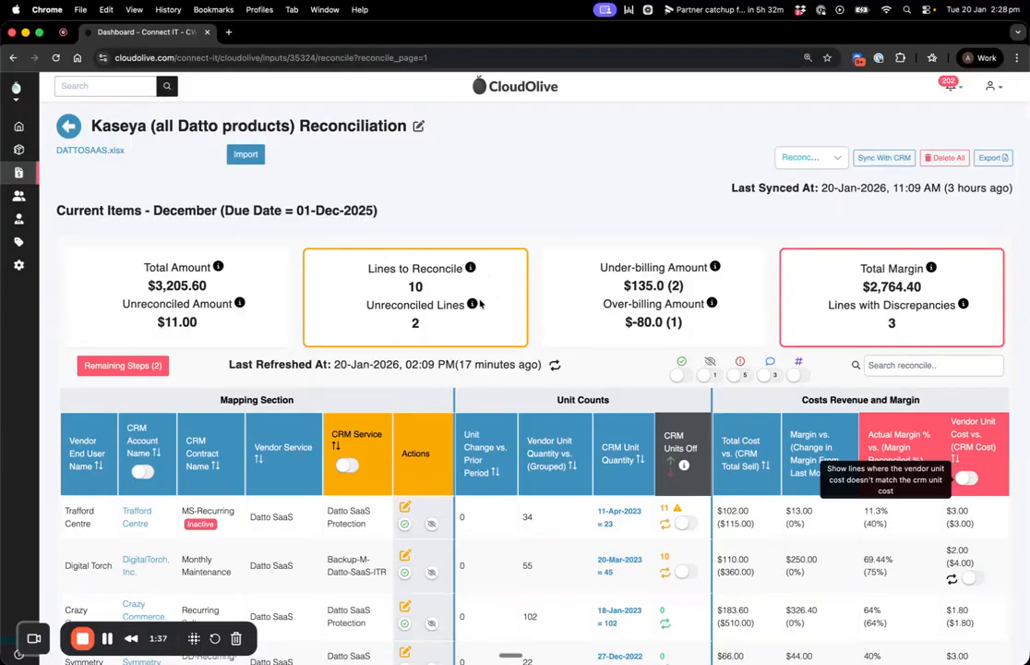
Check the Unreconciled Lines figure and show only the lines without a CRM service association
double_click(416, 322)
click(422, 323)
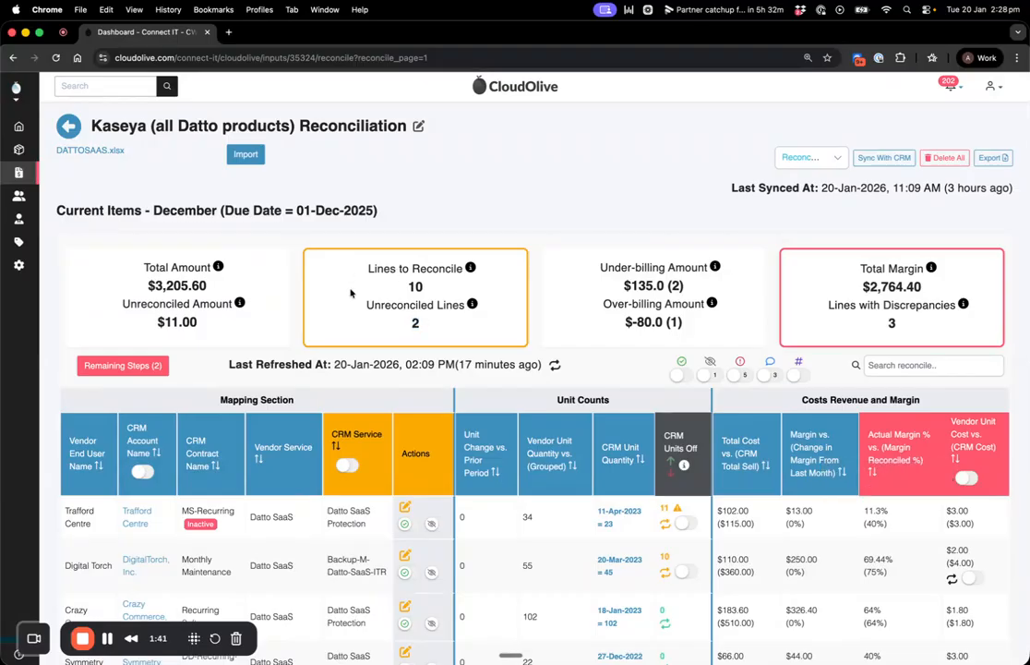
click(346, 469)
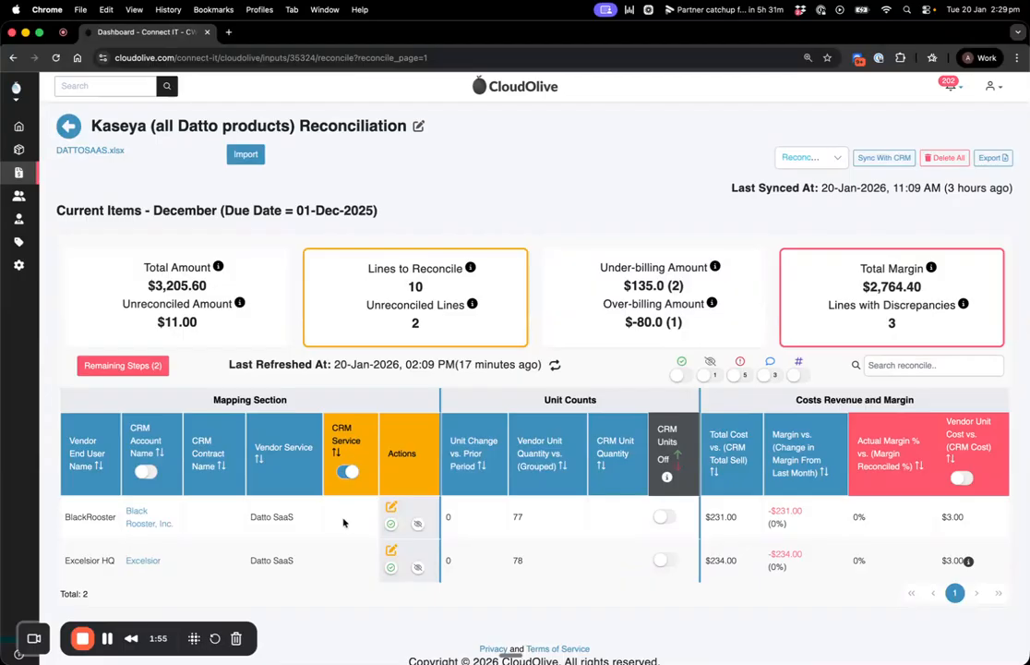
Open the BlackRooster line for editing and reselect Black Rooster, Inc. as its client
click(391, 509)
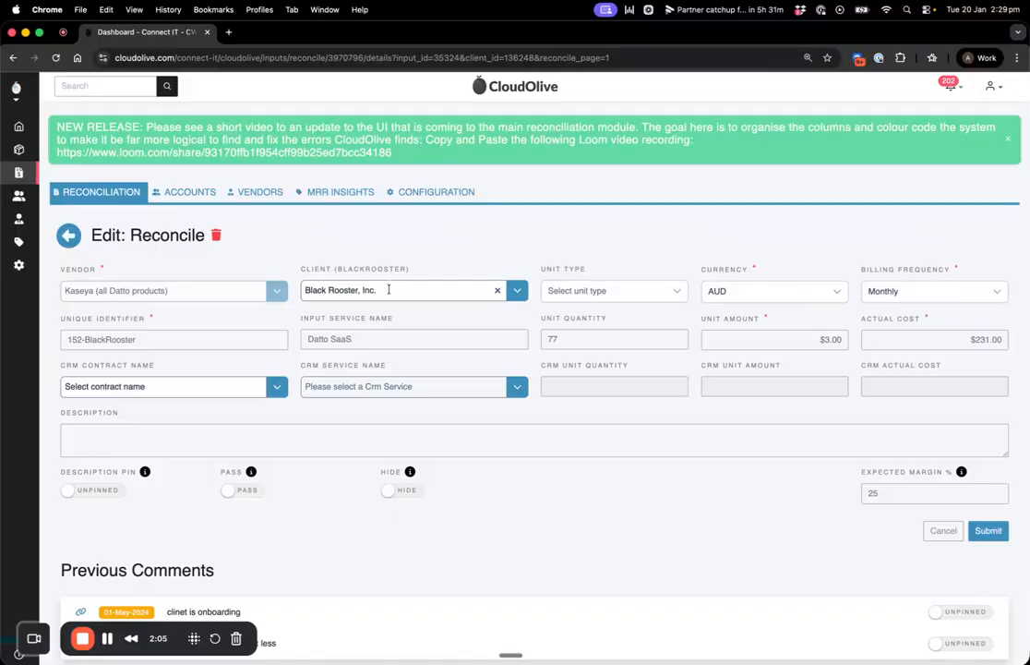
drag(388, 289, 288, 291)
key(BackSpace)
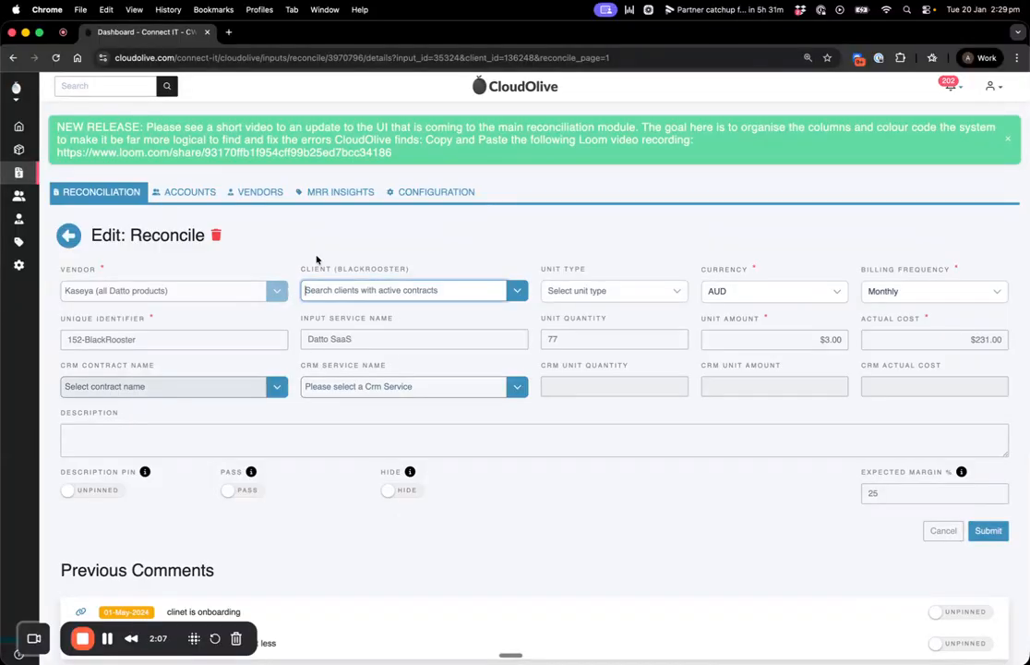
click(513, 291)
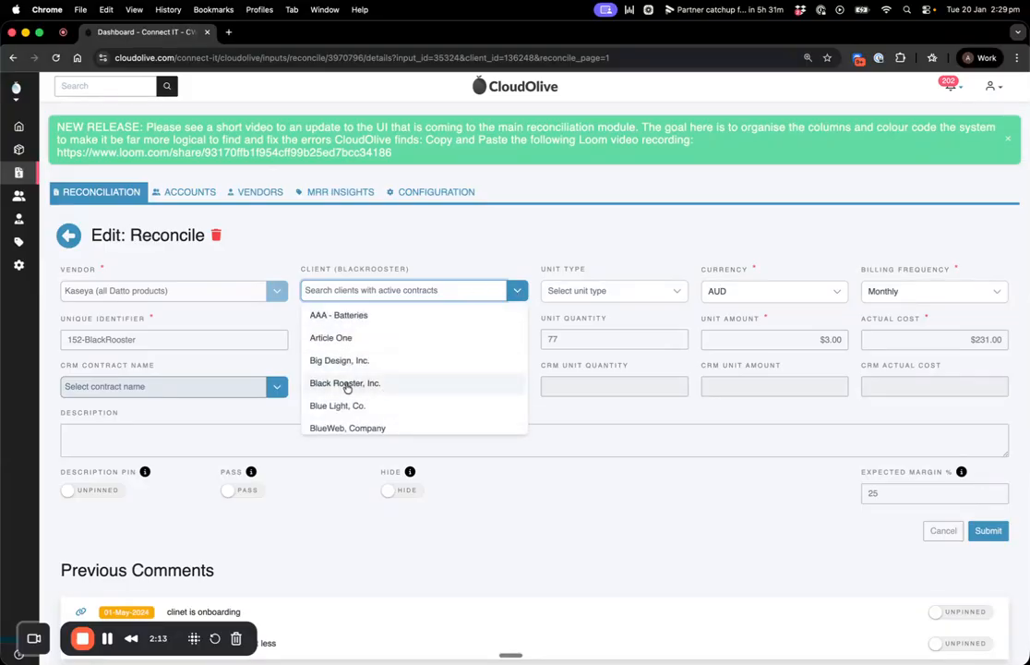
text(black)
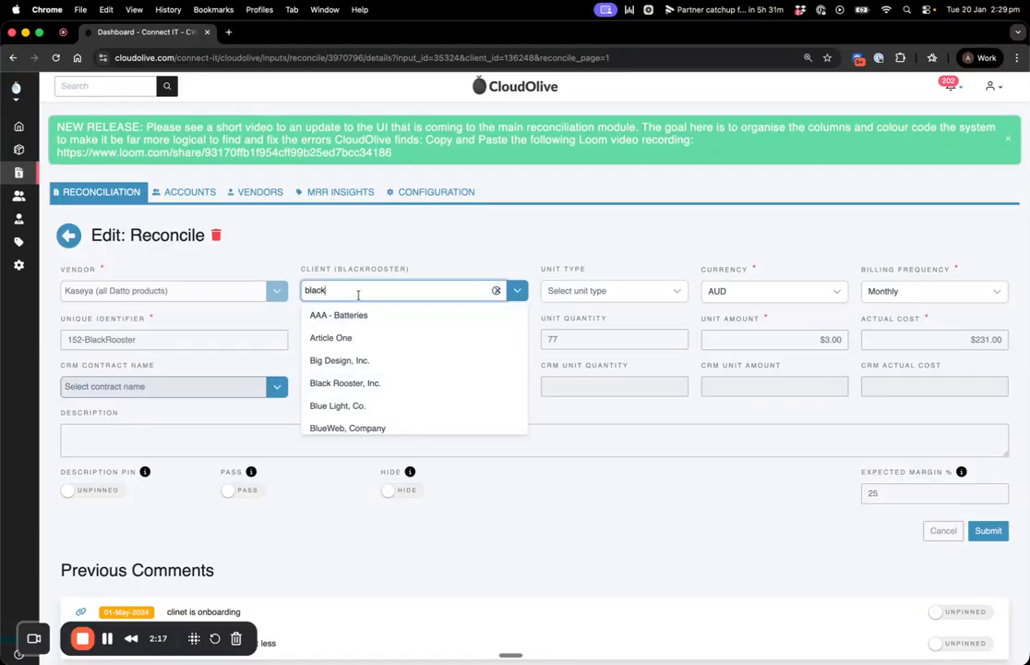
click(342, 315)
Search the line's CRM contract names for "manag", clear the search, and cancel the edit
click(197, 387)
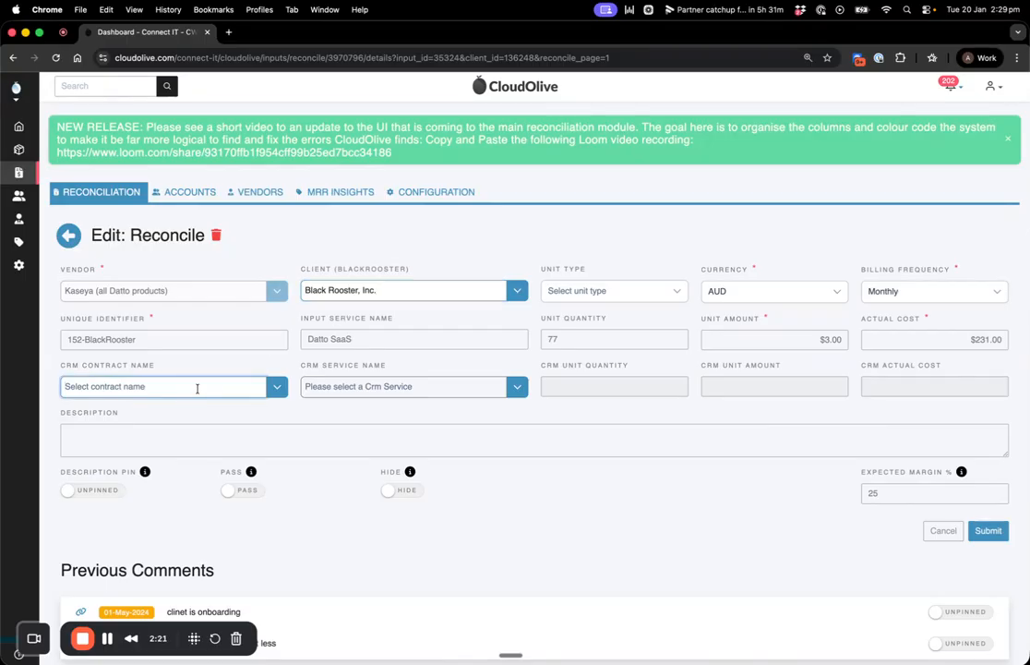
click(205, 386)
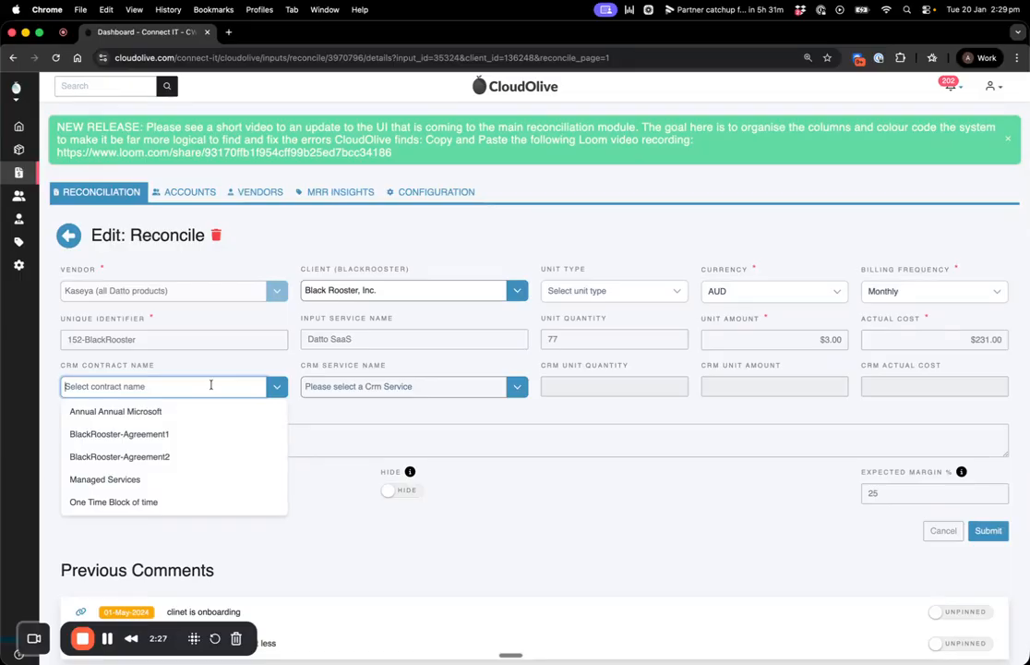
text(manag)
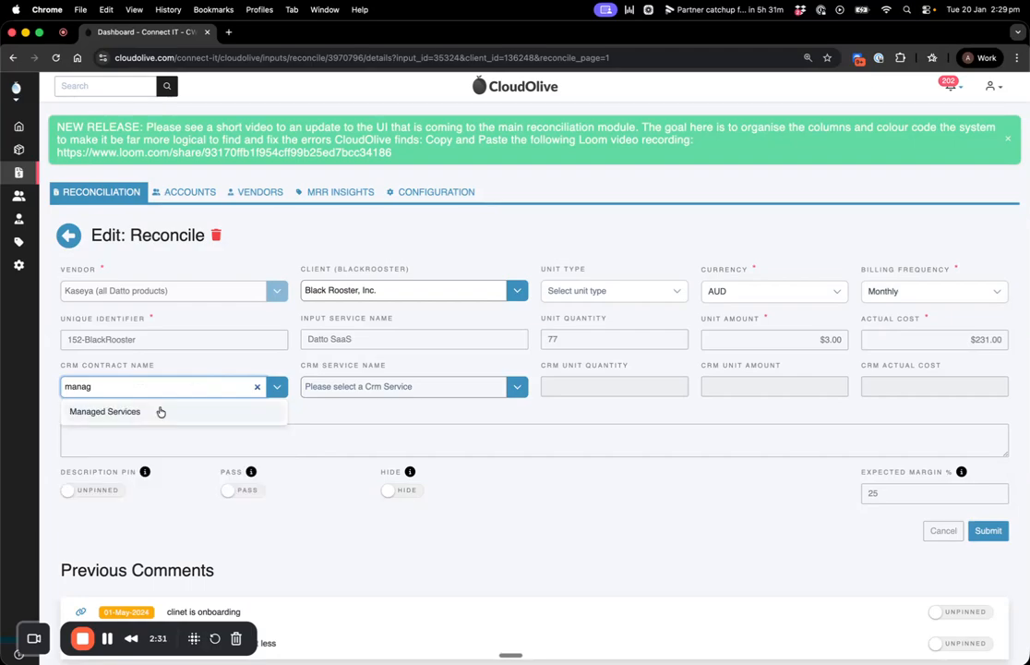
click(258, 386)
click(453, 428)
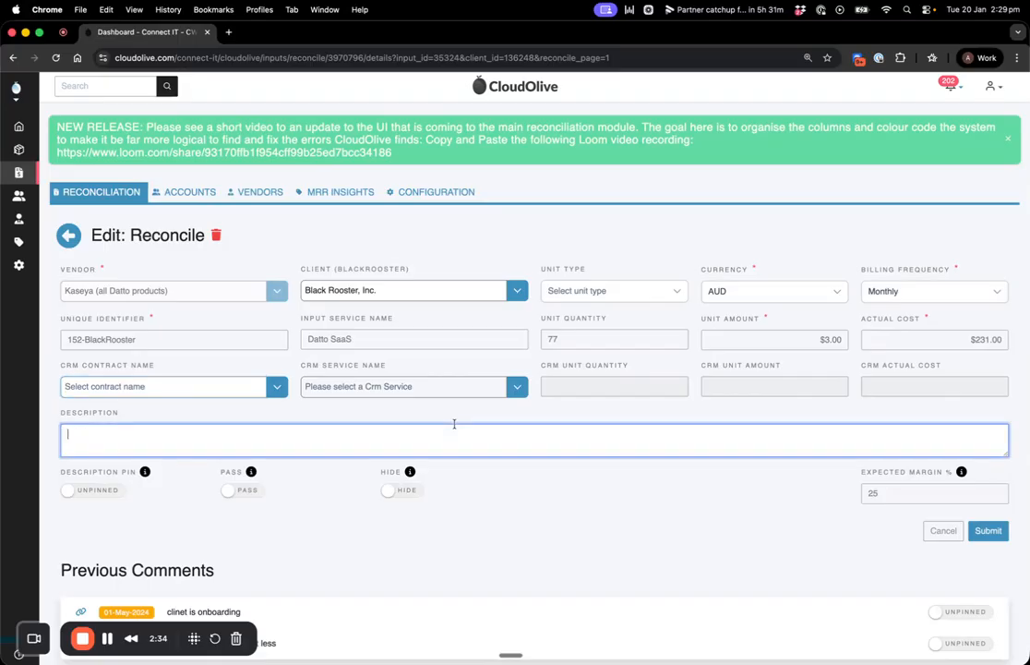
click(942, 530)
scroll(425, 506, down, 3)
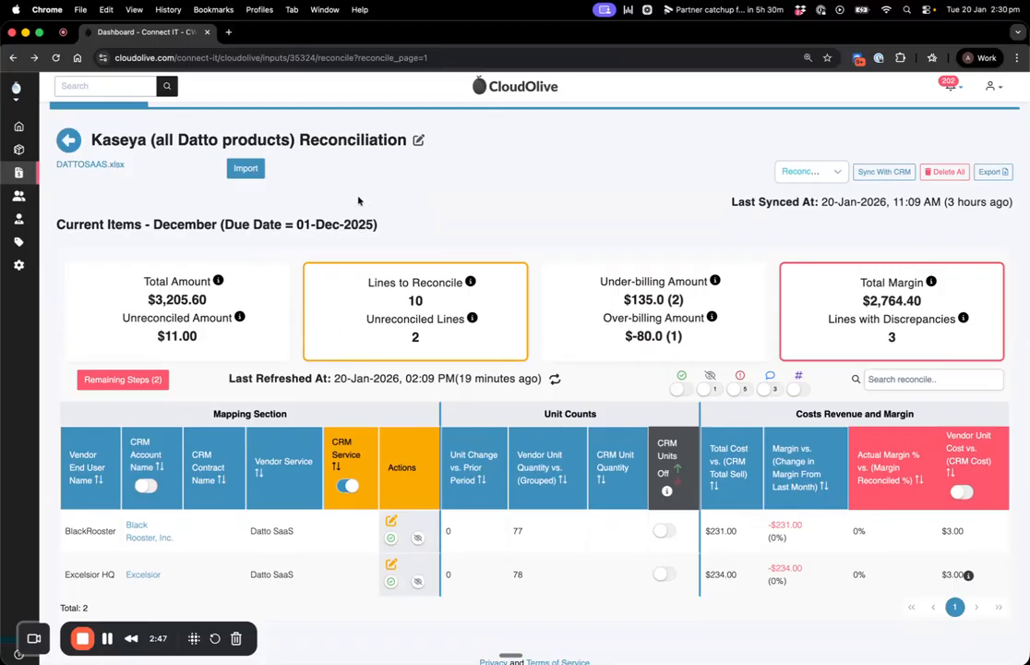
Reopen the BlackRooster line to view its mapping fields, cancel the edit, and clear the missing CRM service filter
click(392, 521)
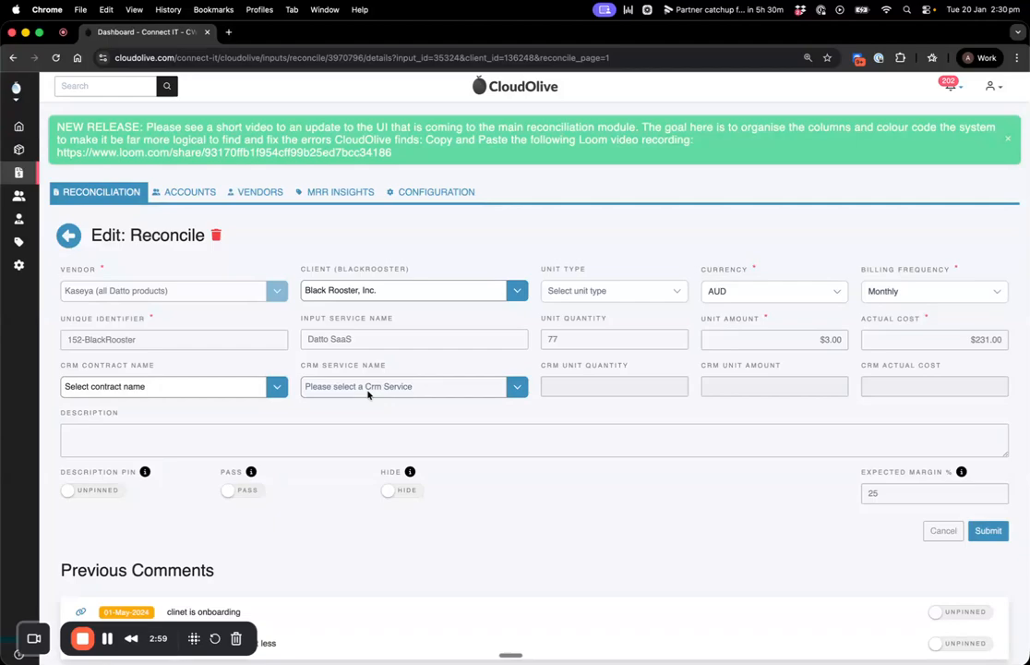
click(942, 530)
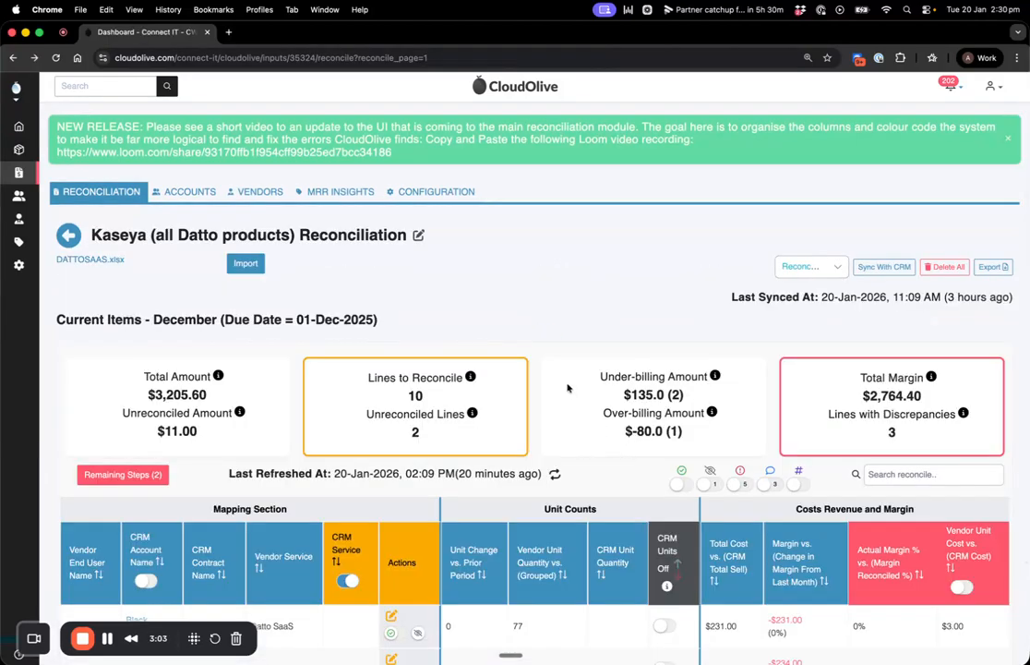
click(349, 581)
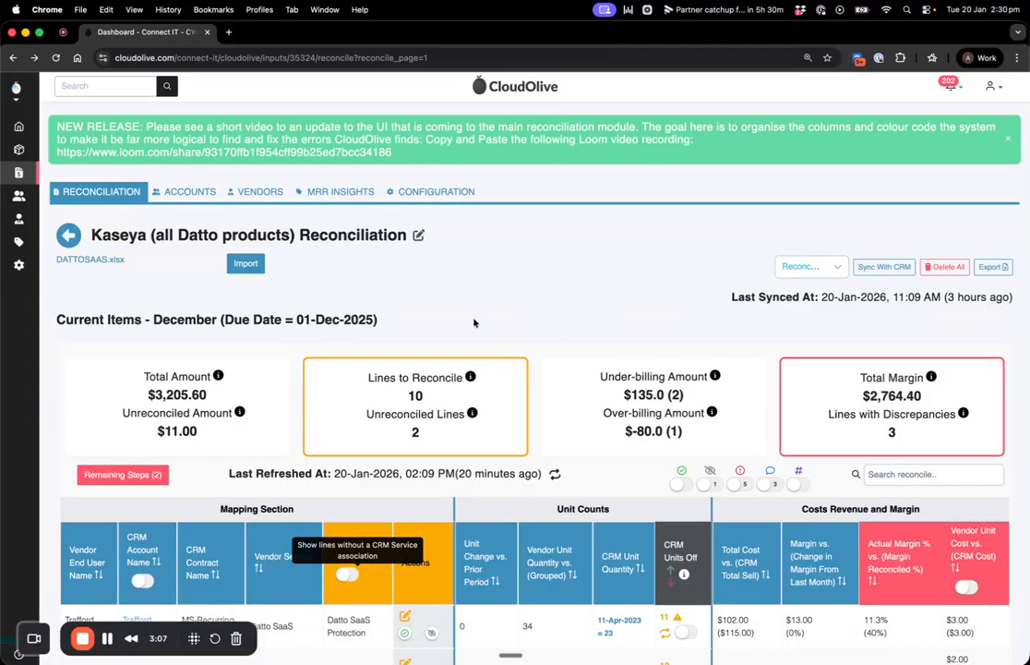
Limit the reconciliation table to the unit-related columns and restore the full column set
scroll(474, 322, down, 4)
scroll(474, 322, down, 1)
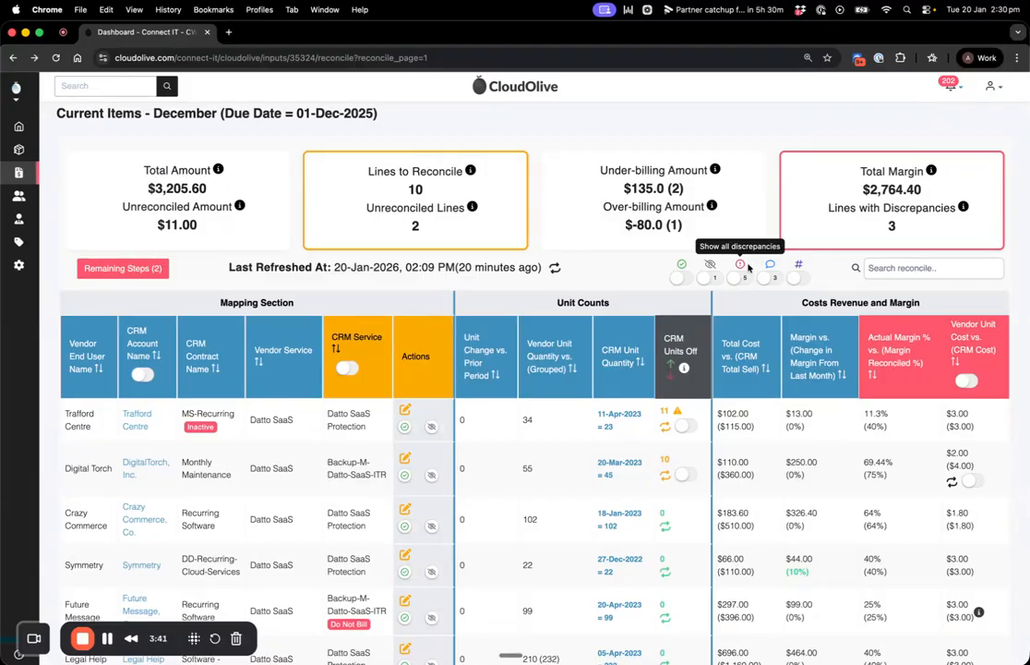
click(798, 277)
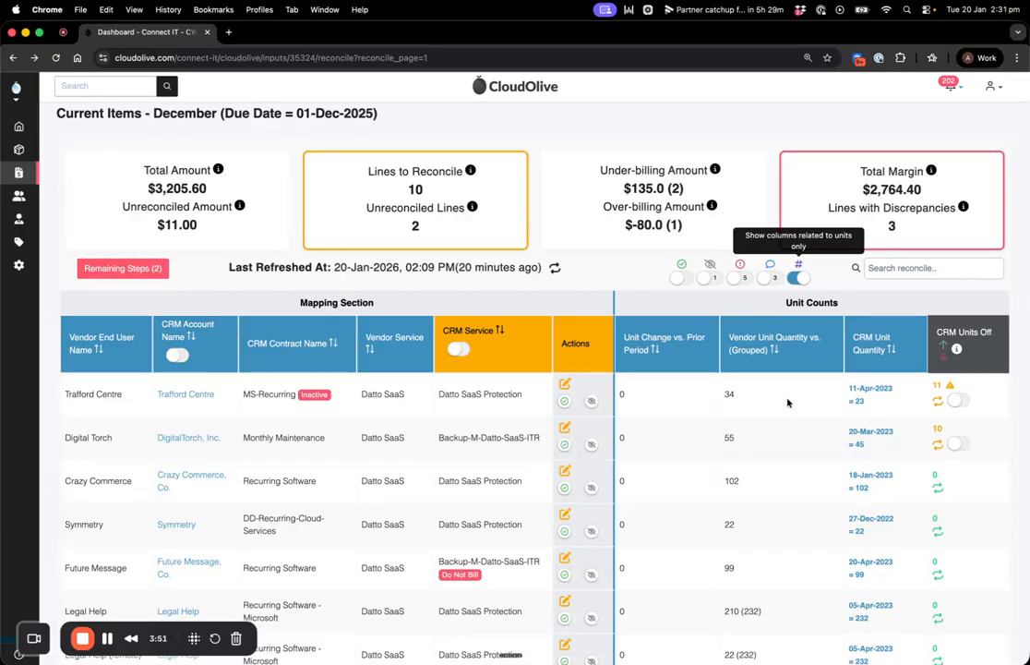
click(798, 278)
Return to the December 2025 reconciliation list and check the total amount of User Based - Managed Services
scroll(589, 265, up, 5)
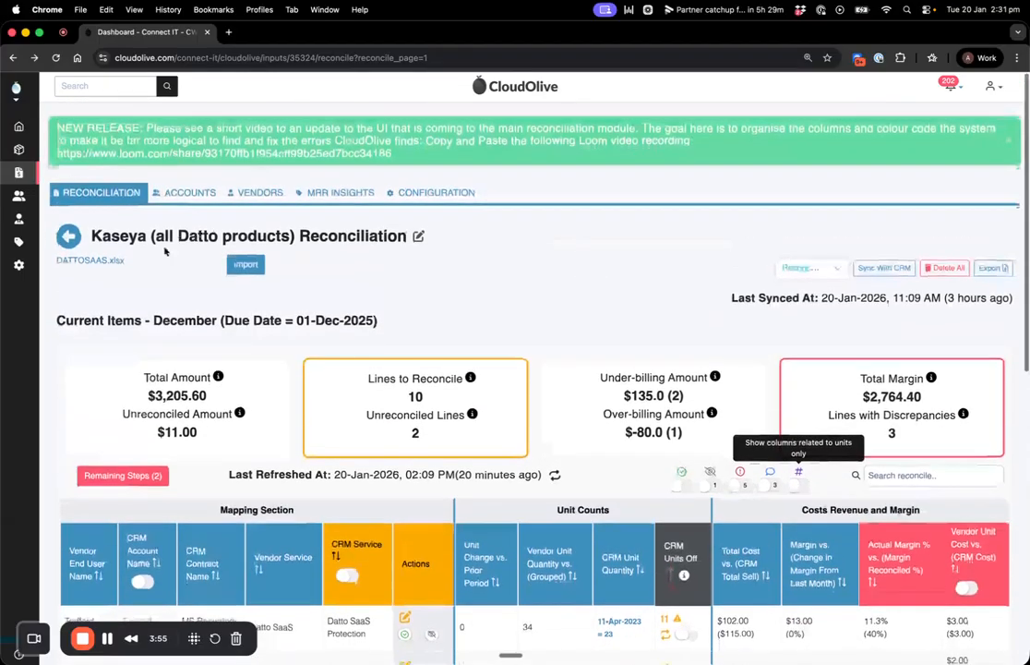
click(104, 238)
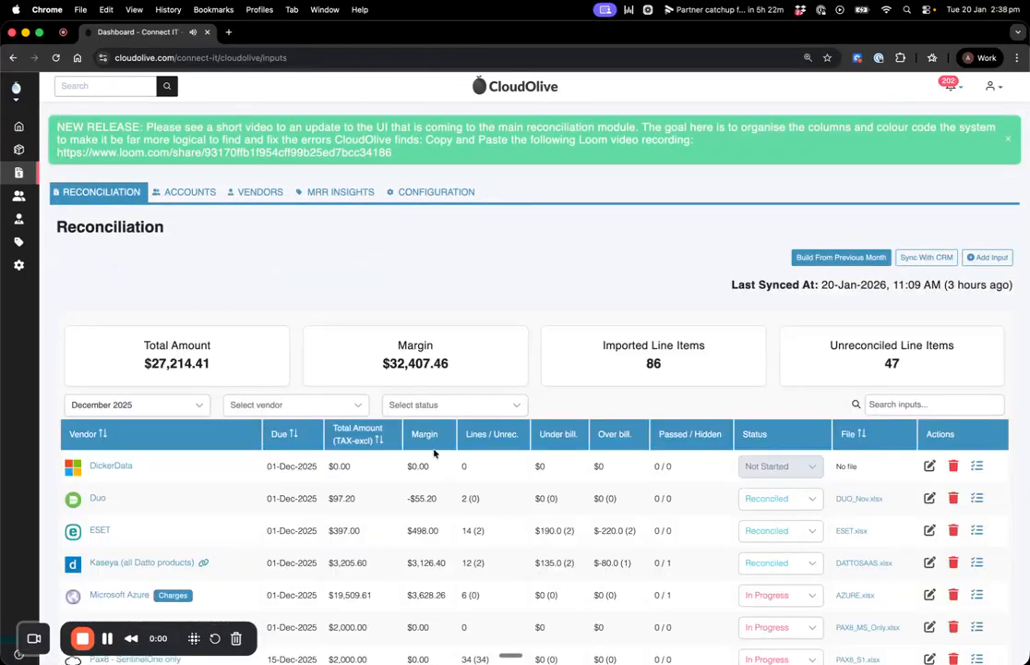
scroll(434, 452, down, 5)
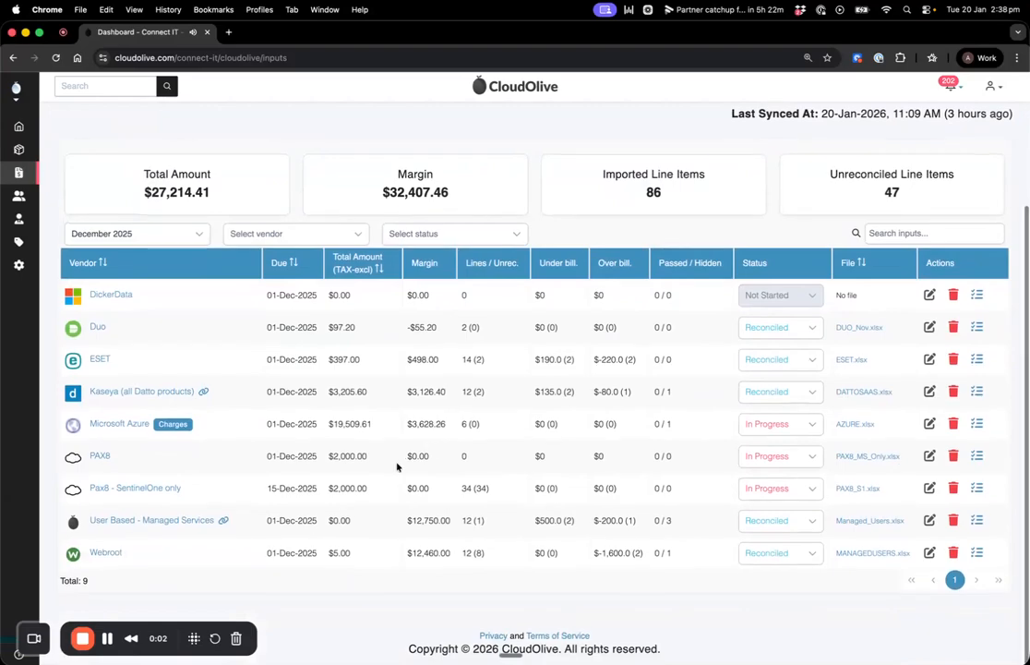
drag(331, 522, 351, 522)
click(347, 521)
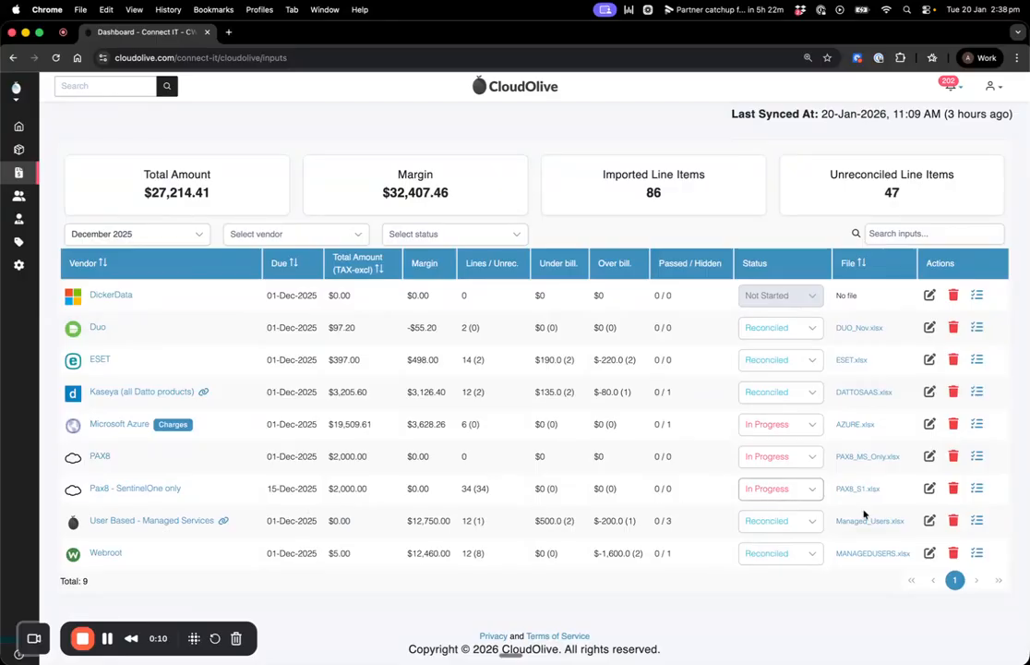
Open the User Based - Managed Services reconciliation's settings and save the record
click(930, 521)
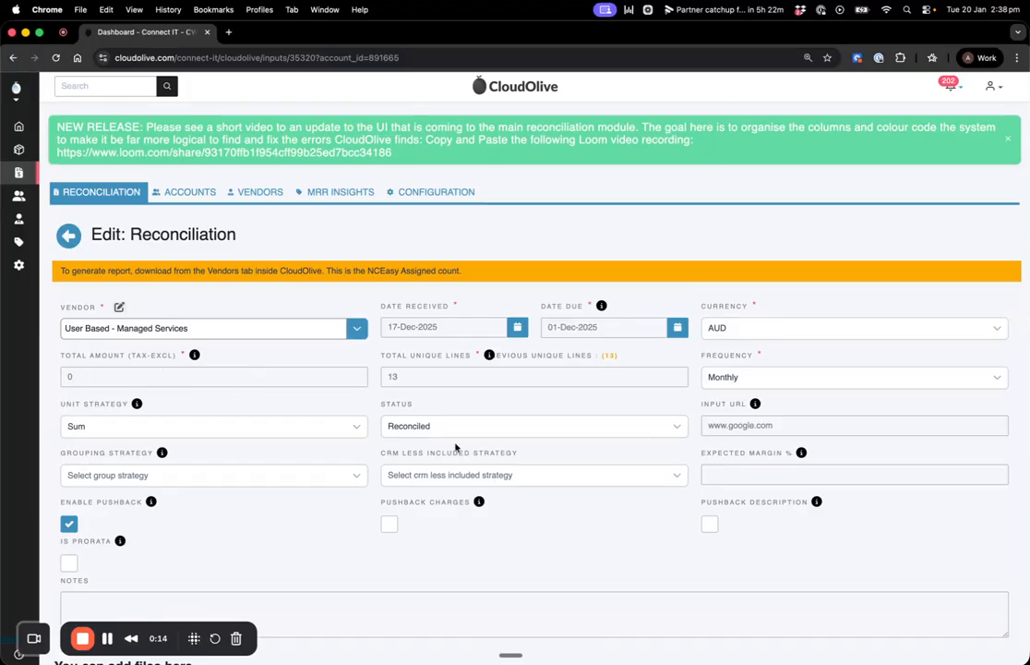
scroll(629, 496, down, 1)
scroll(629, 496, down, 5)
click(902, 619)
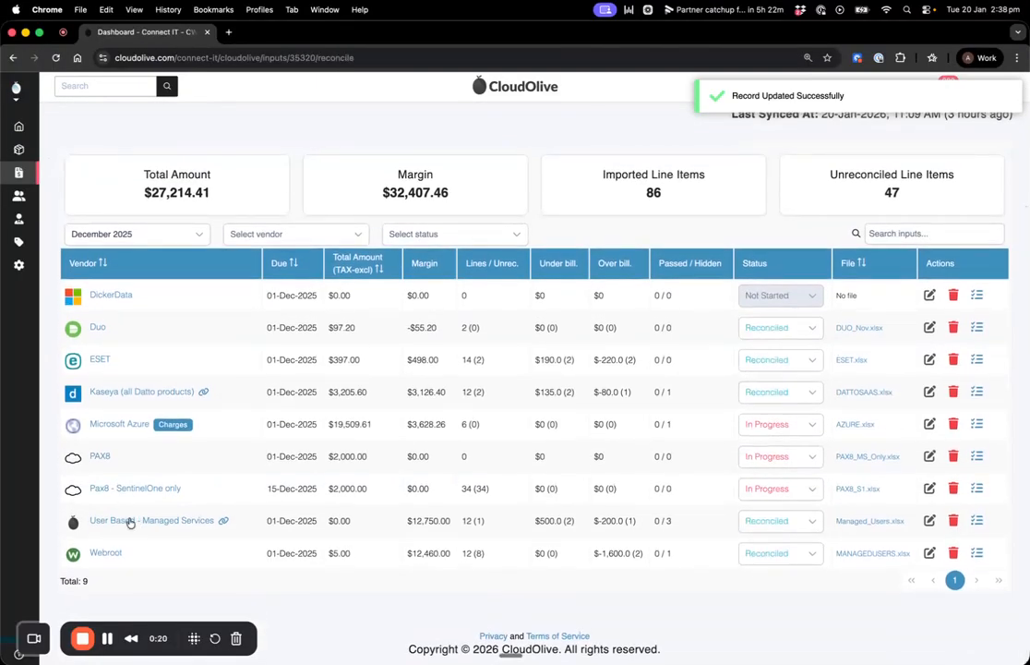
Open the User Based - Managed Services lines and switch the units-only column view off and back on
click(129, 523)
scroll(809, 459, down, 4)
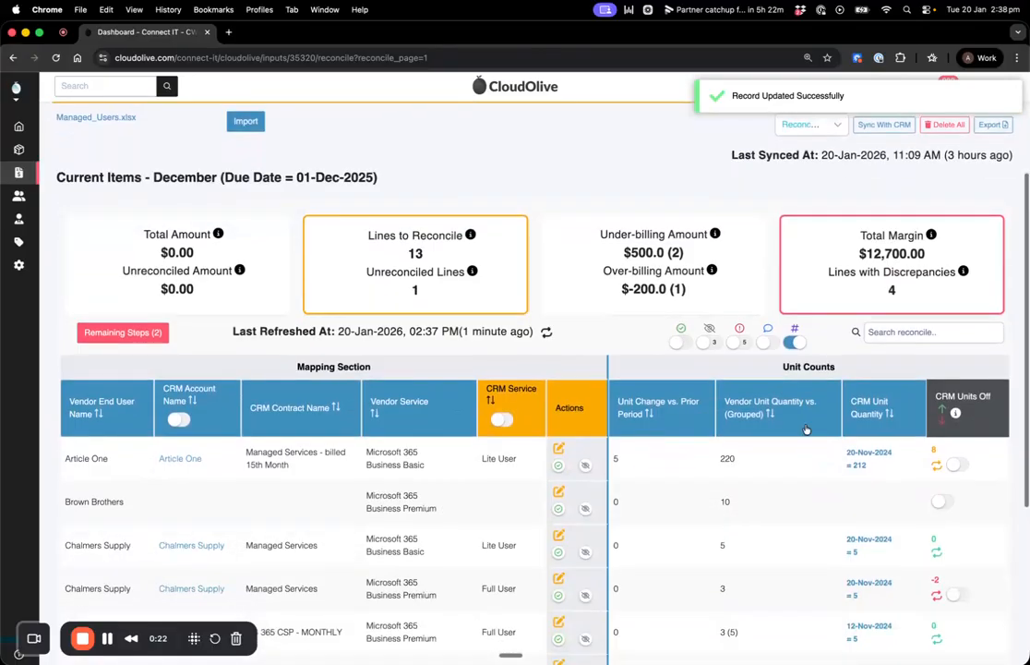
click(793, 342)
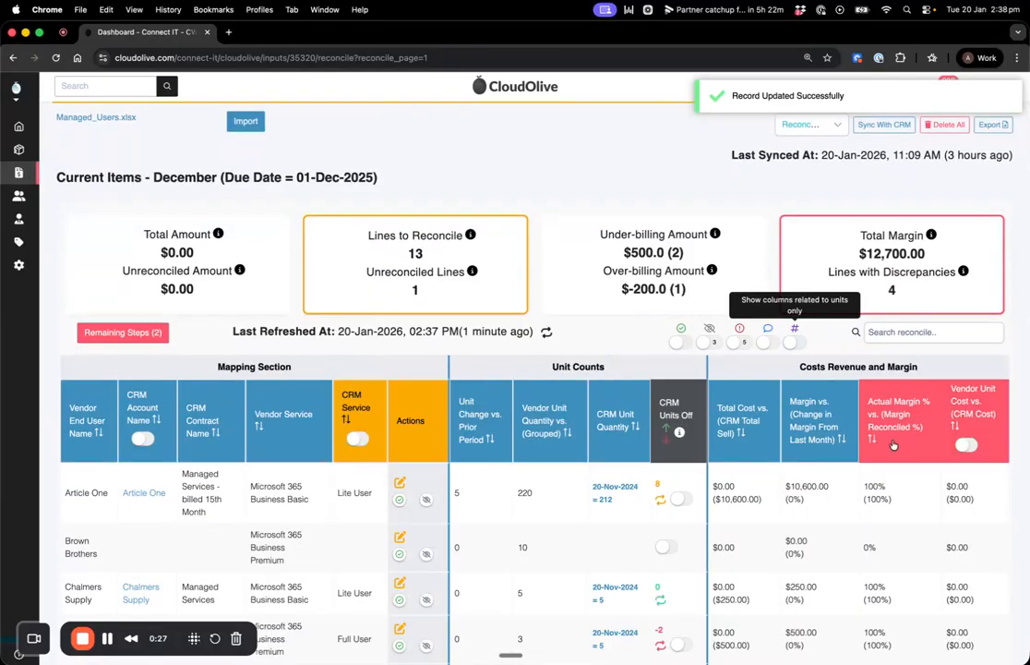
click(795, 344)
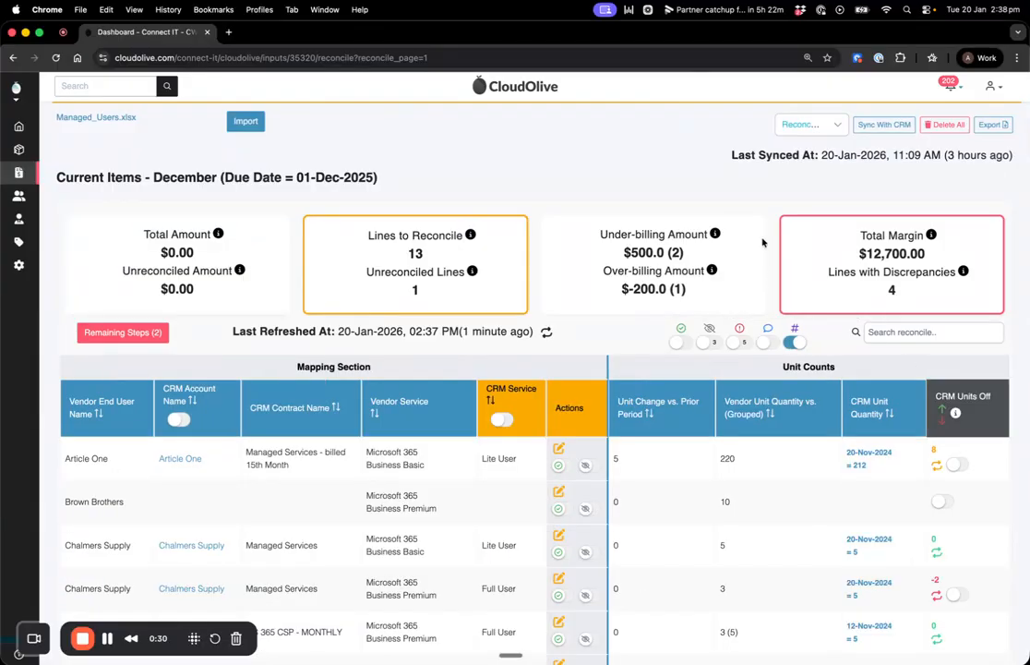
scroll(763, 241, down, 2)
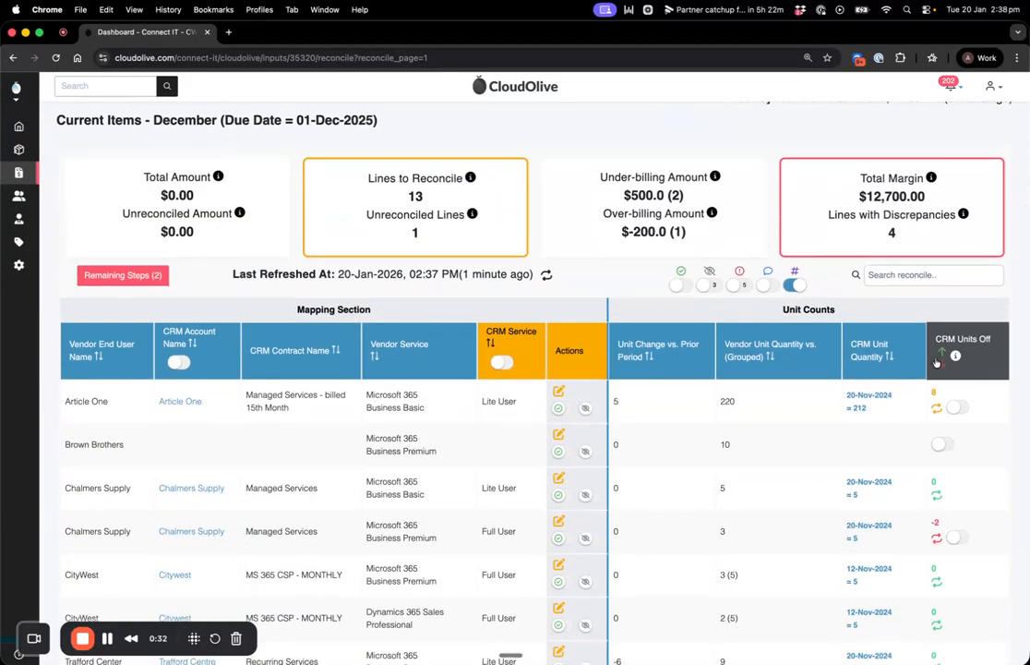